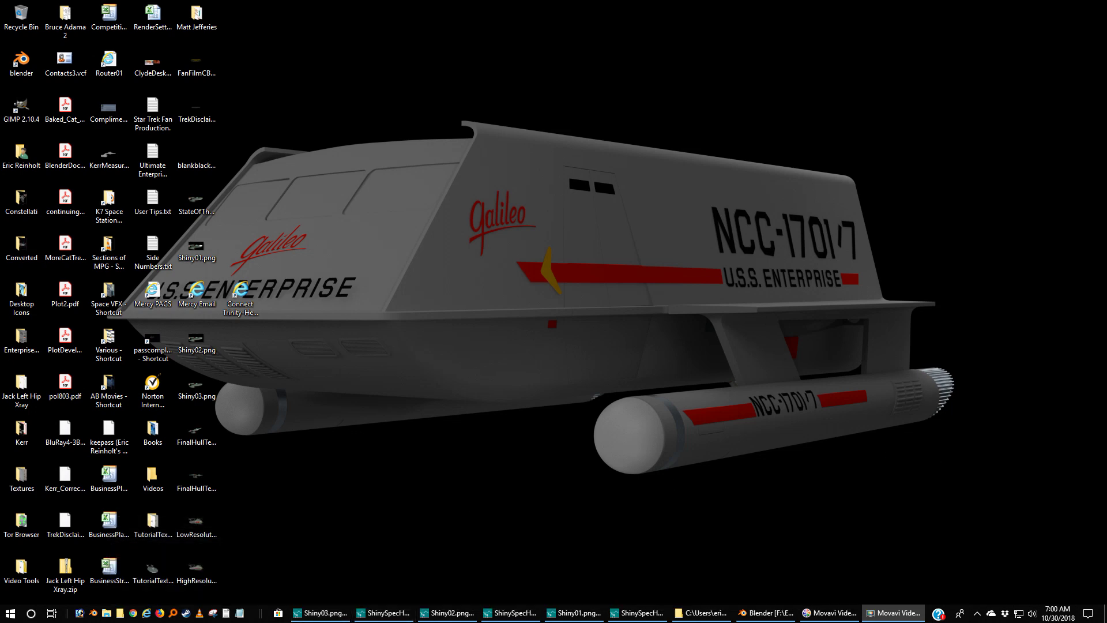
Step: Bring up ShinySpecHull01.PNG, the saucer Diffuse/Glossy node setup with Subtract at 0.500
{"action": "key", "text": "alt+Tab"}
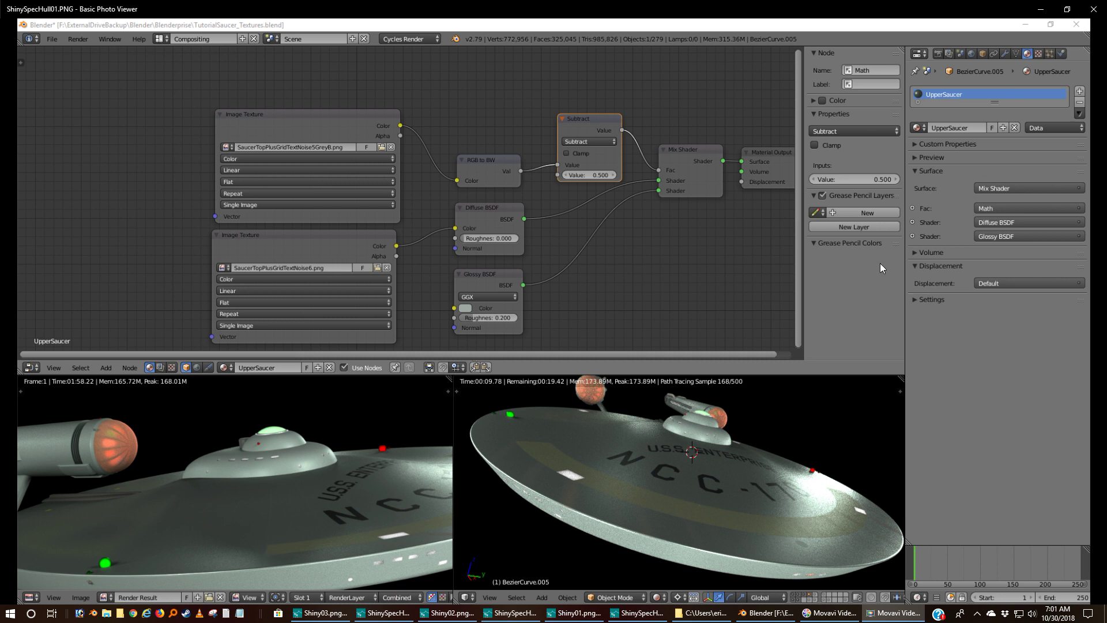
Step: Close ShinySpecHull01.PNG to reveal the Shiny01.png glossy Enterprise render
{"action": "left_click", "coordinate": [1095, 9]}
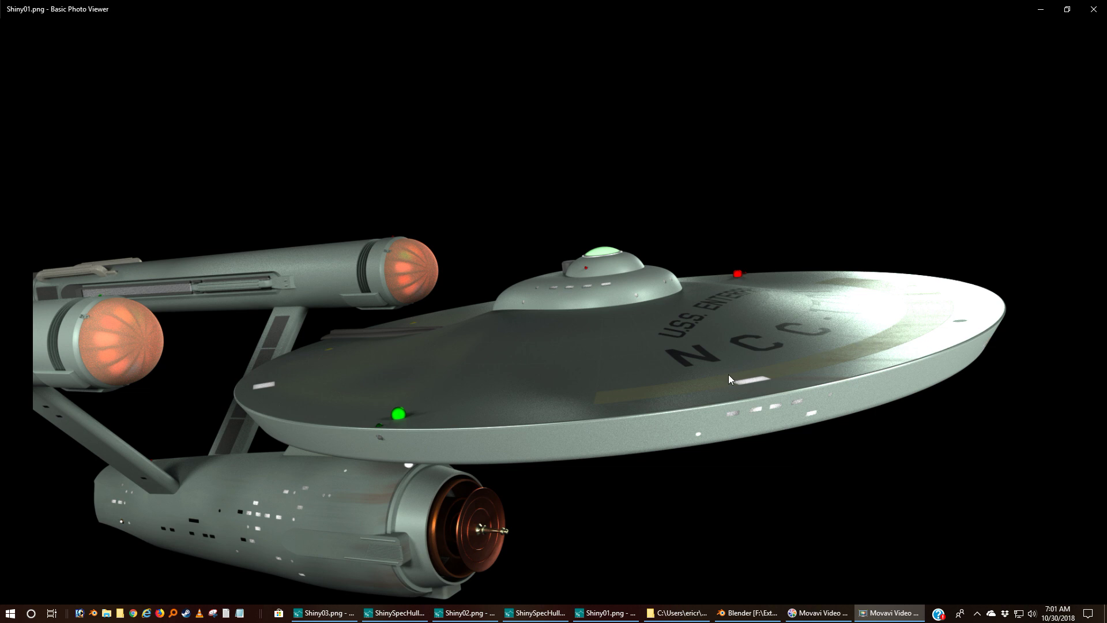
Step: Close Shiny01.png to reach ShinySpecHull02.PNG with Subtract set to 0.800
{"action": "left_click", "coordinate": [1093, 9]}
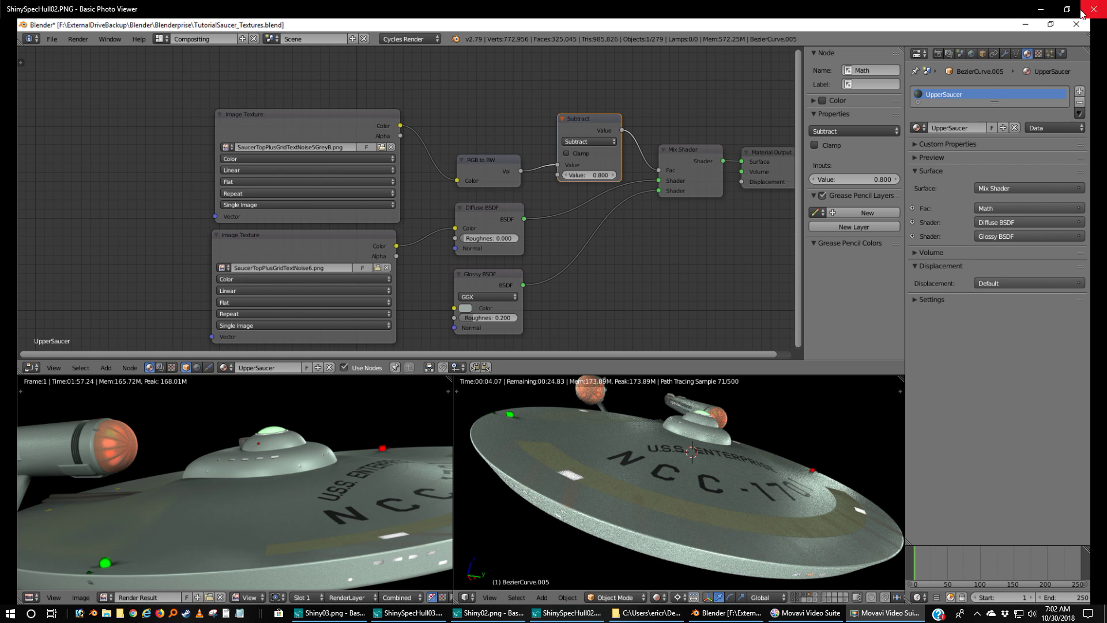
Step: Close ShinySpecHull02.PNG to show the Shiny02.png render at Subtract 0.800
{"action": "left_click", "coordinate": [1101, 14]}
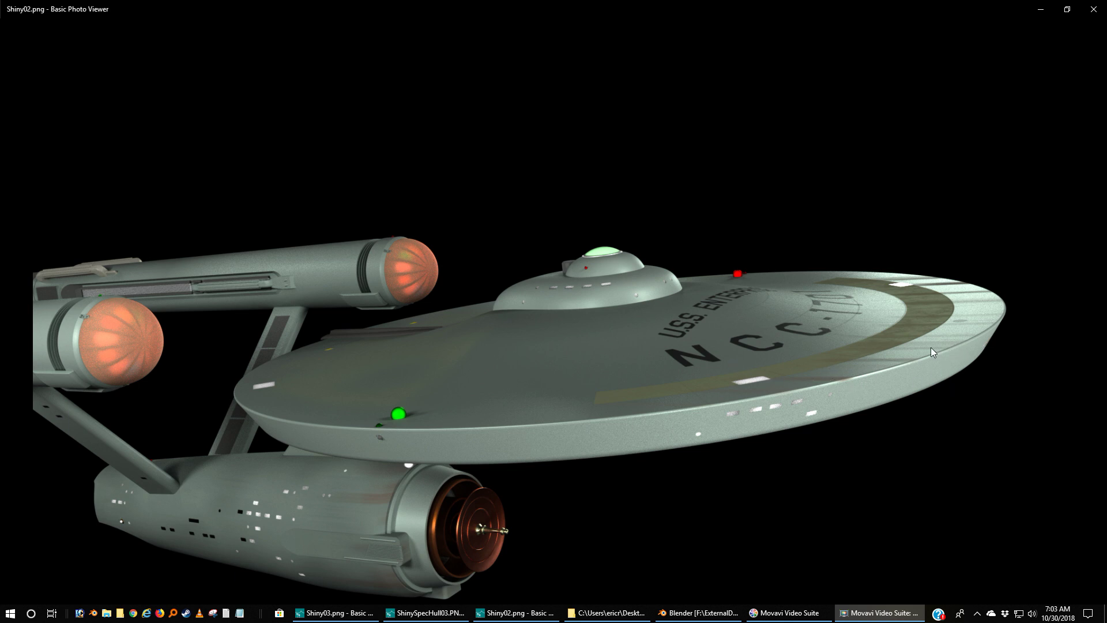
Step: Close Shiny02.png to reach ShinySpecHull03.PNG with Subtract raised to 0.950
{"action": "left_click", "coordinate": [1092, 9]}
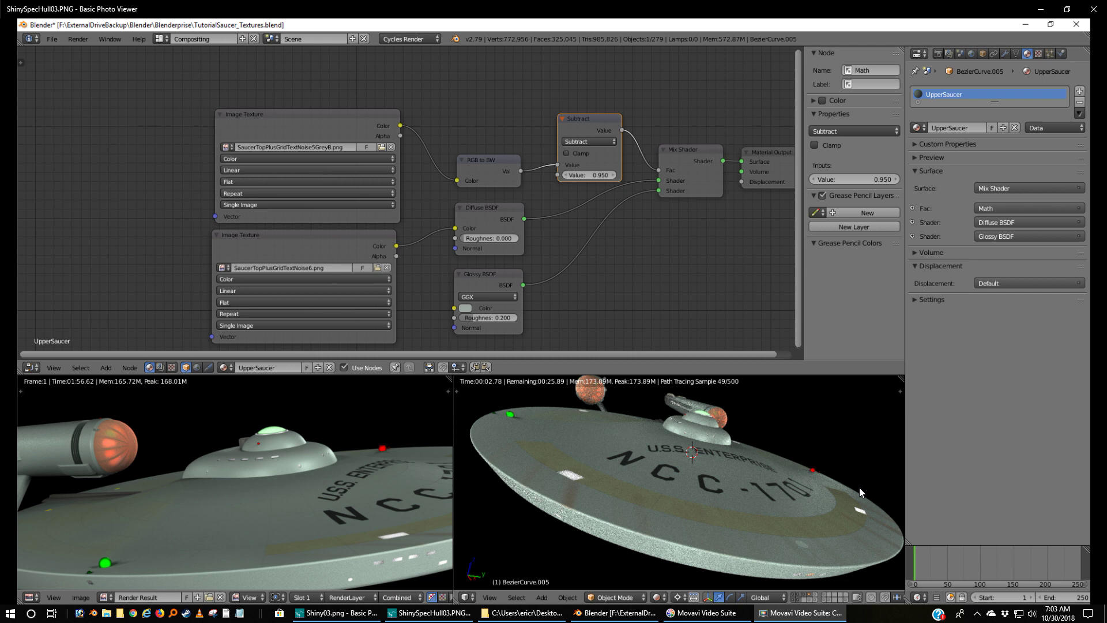
Step: Close ShinySpecHull03.PNG to show the subtler-sheen Shiny03.png render
{"action": "left_click", "coordinate": [1095, 9]}
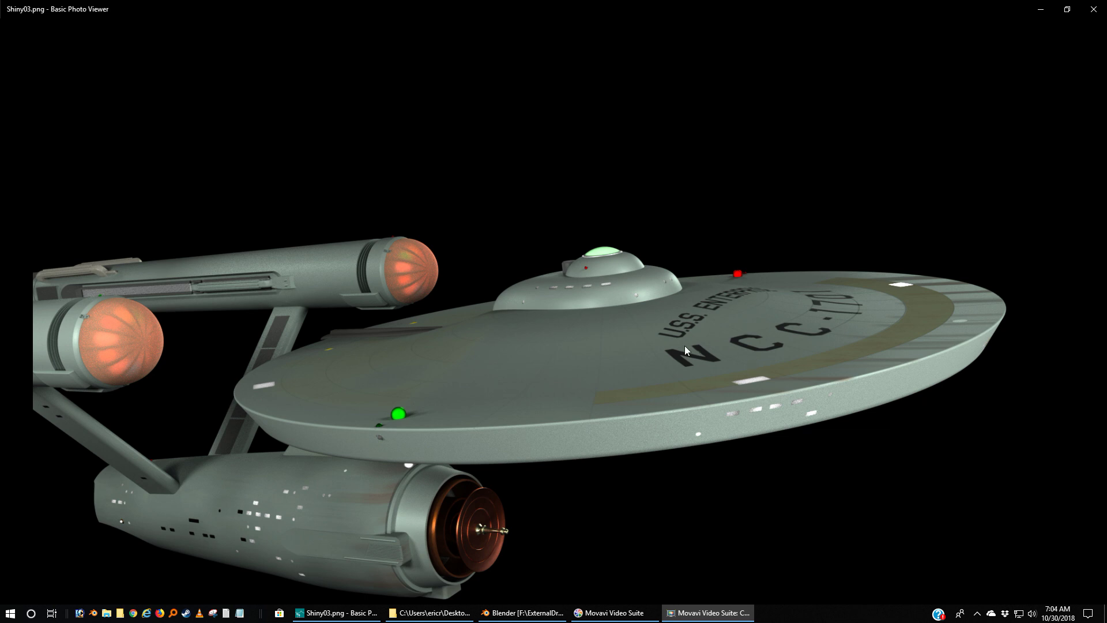
Step: Close Shiny03.png and return to TutorialSaucer_Textures.blend in Blender
{"action": "left_click", "coordinate": [1094, 10]}
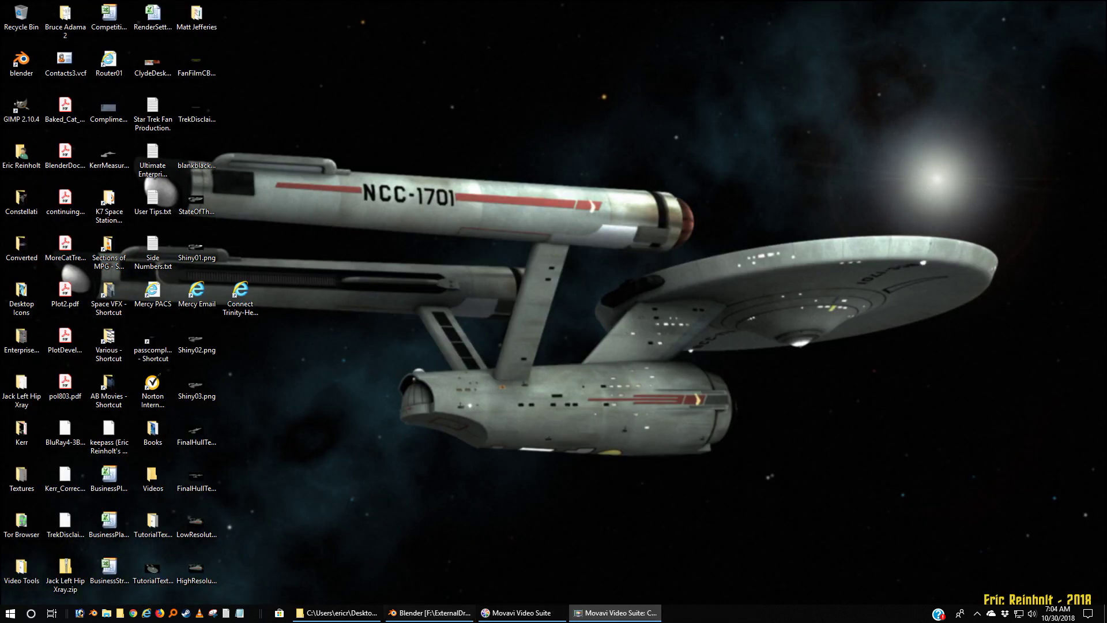
{"action": "left_click", "coordinate": [411, 614]}
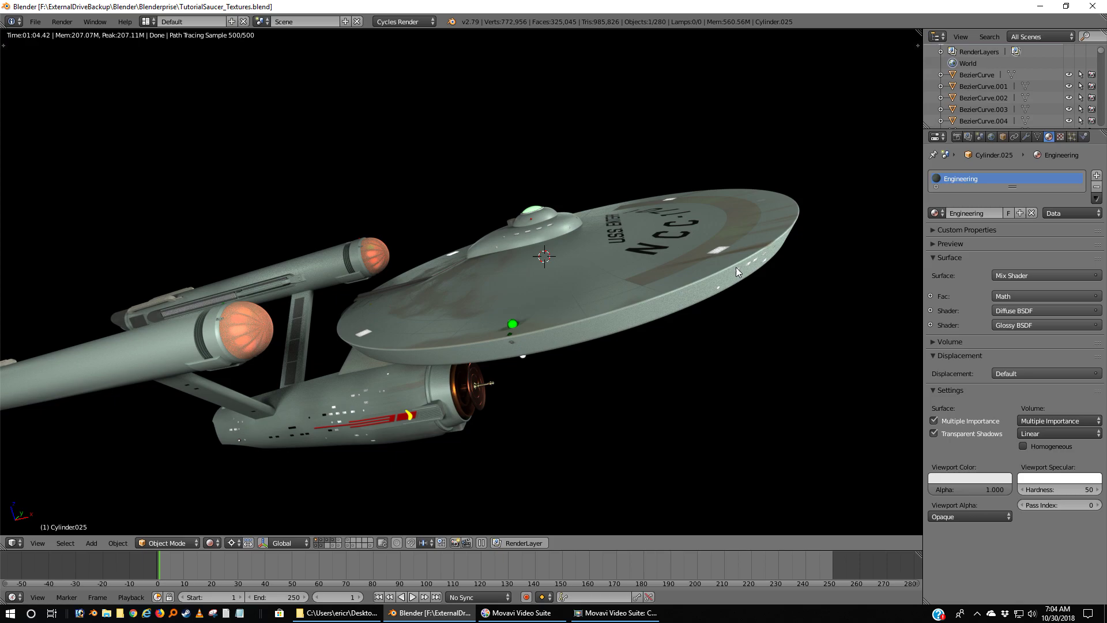
Step: Orbit above the rendered Enterprise to view the saucer-top sheen, cancelling a stray move in place
{"action": "middle_click_drag", "start_coordinate": [815, 217], "coordinate": [728, 235]}
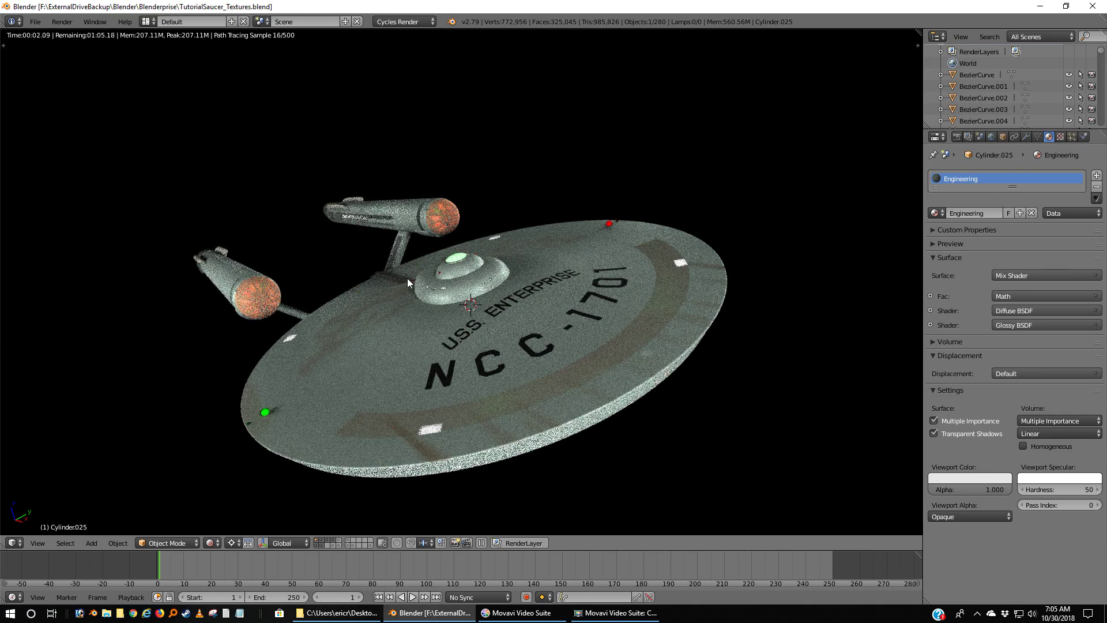
{"action": "middle_click_drag", "start_coordinate": [407, 278], "coordinate": [575, 233]}
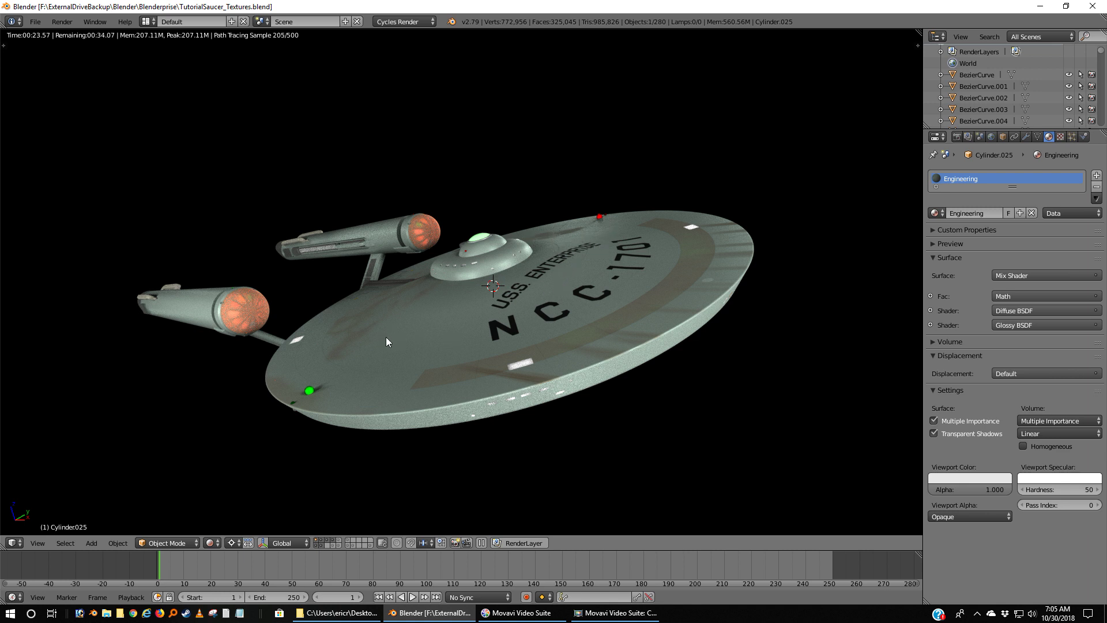
{"action": "left_click", "coordinate": [257, 403]}
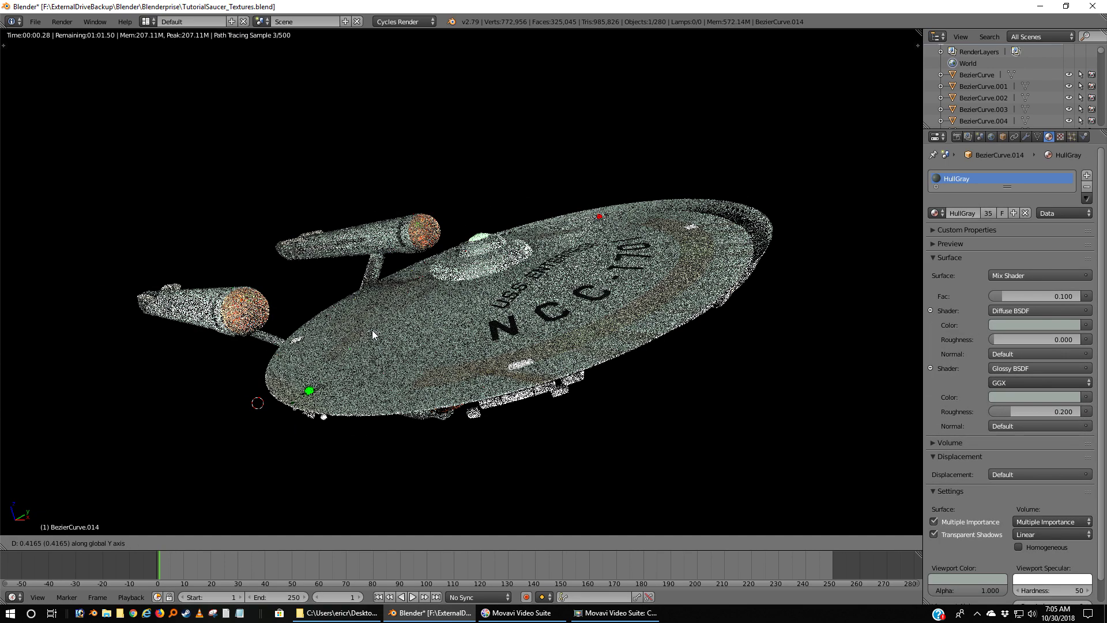
{"action": "mouse_move", "coordinate": [434, 282]}
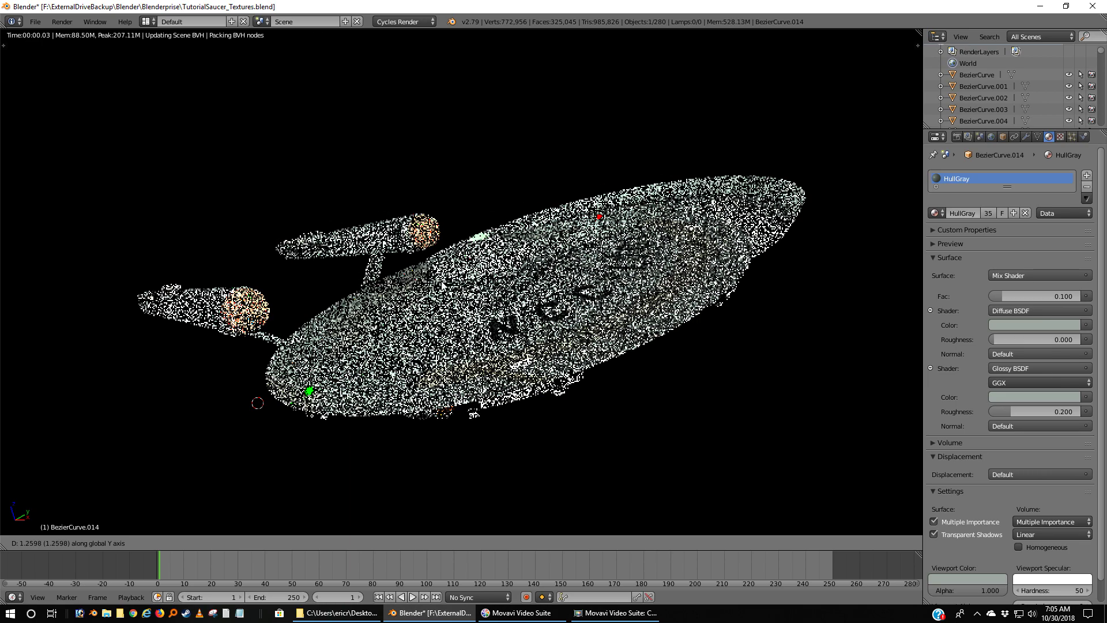
{"action": "key", "text": "z"}
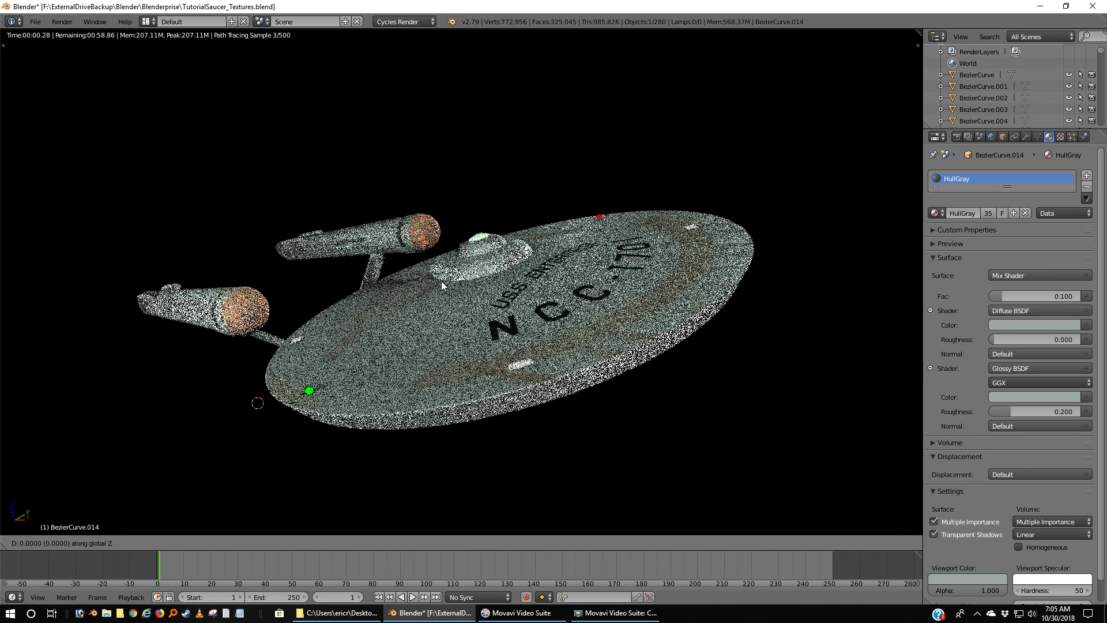
{"action": "left_click", "coordinate": [441, 282]}
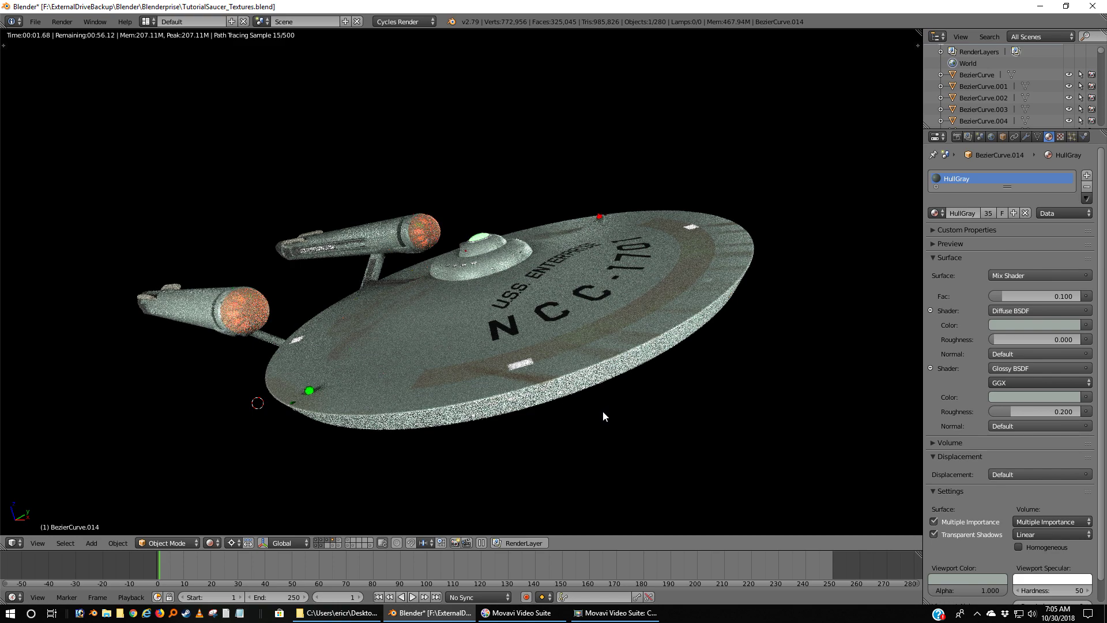
Step: Select BezierCurve.005 for its UpperSaucer material and orbit around the saucer, neck and engineering hull
{"action": "right_click", "coordinate": [603, 412]}
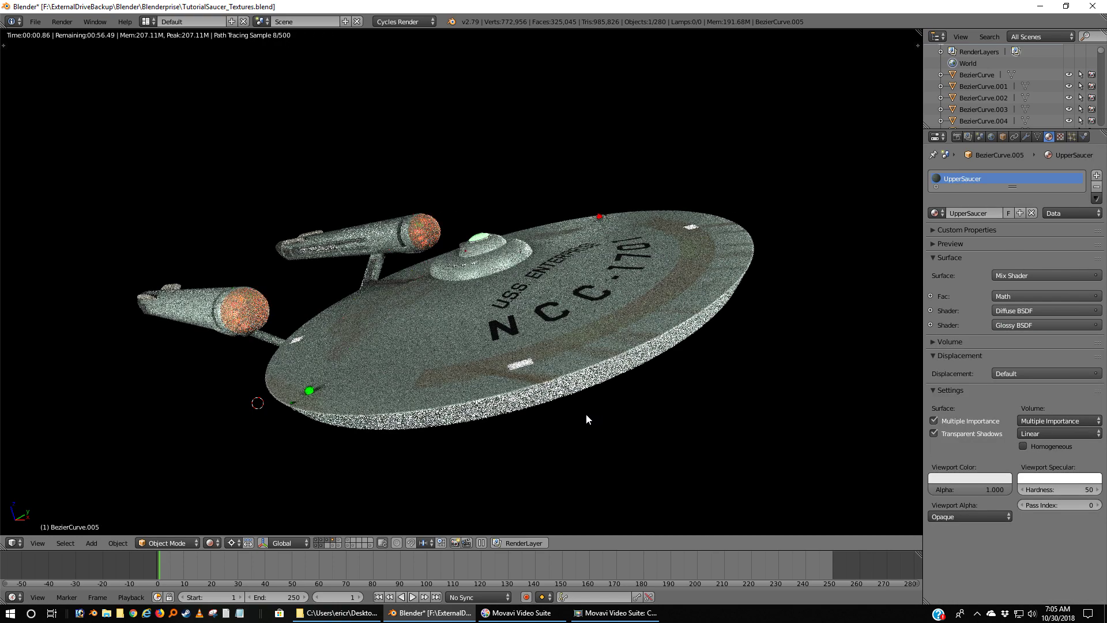
{"action": "middle_click_drag", "start_coordinate": [586, 414], "coordinate": [655, 374]}
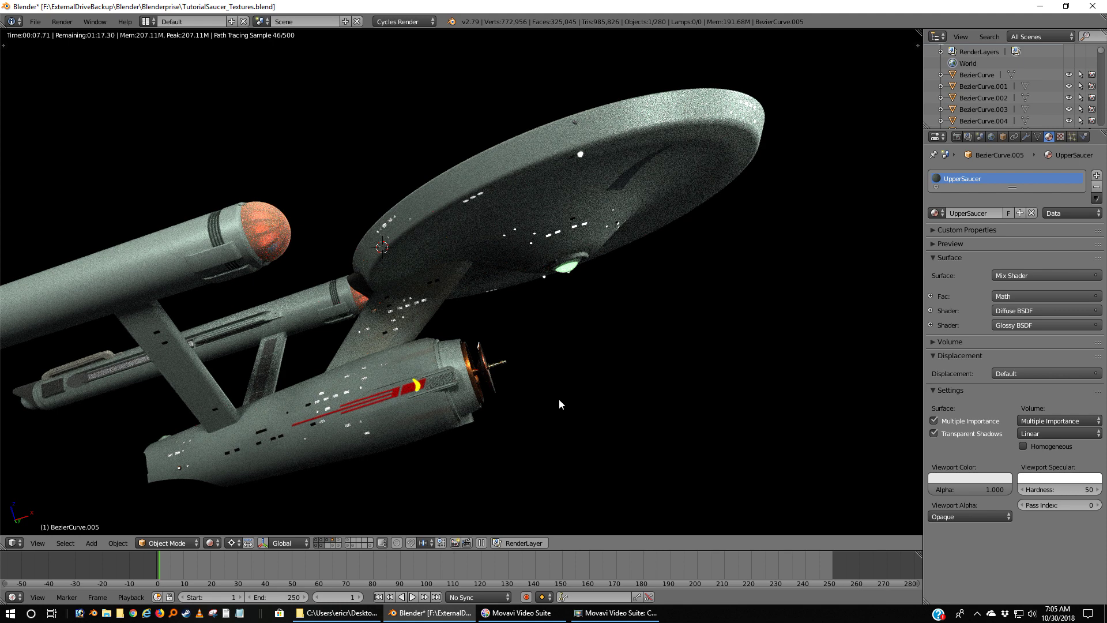
{"action": "middle_click_drag", "start_coordinate": [559, 399], "coordinate": [635, 382]}
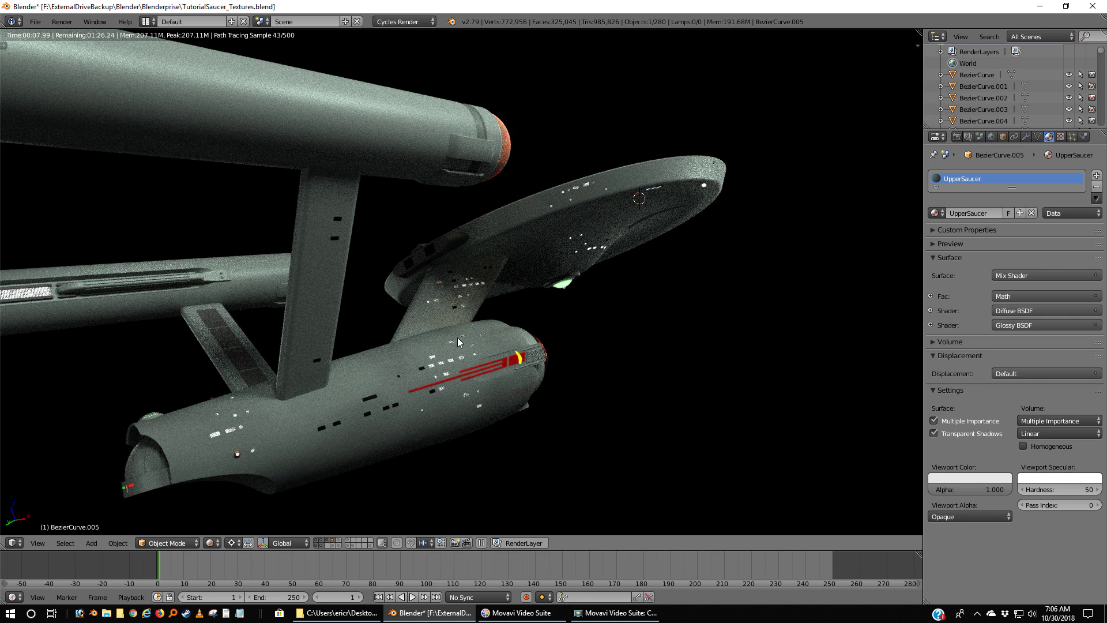
{"action": "middle_click_drag", "start_coordinate": [458, 337], "coordinate": [473, 346]}
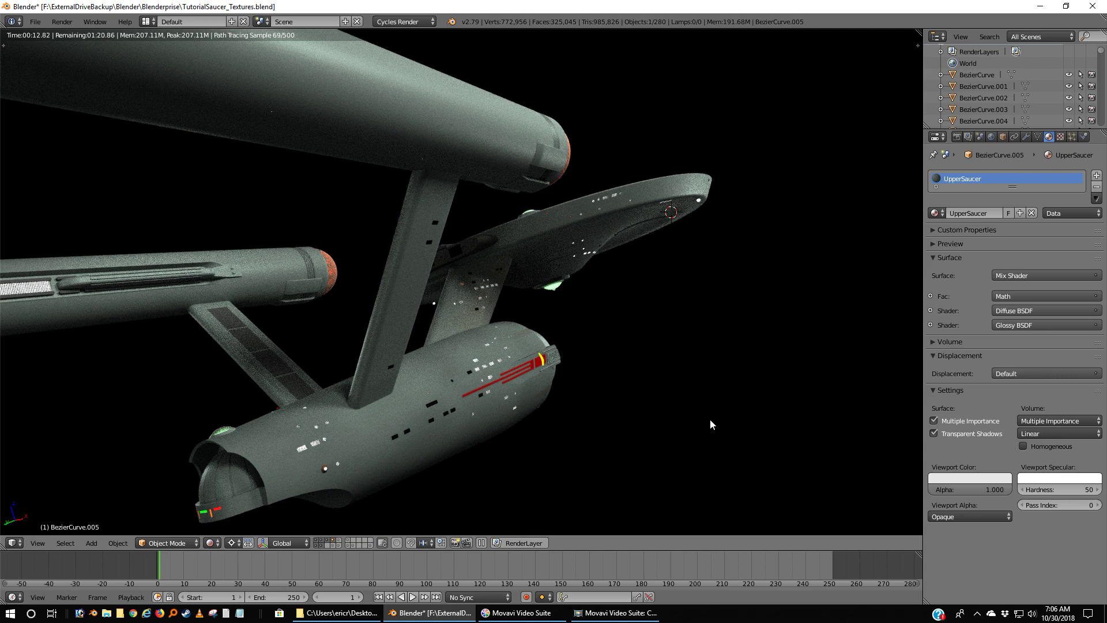
{"action": "middle_click_drag", "start_coordinate": [711, 421], "coordinate": [657, 421]}
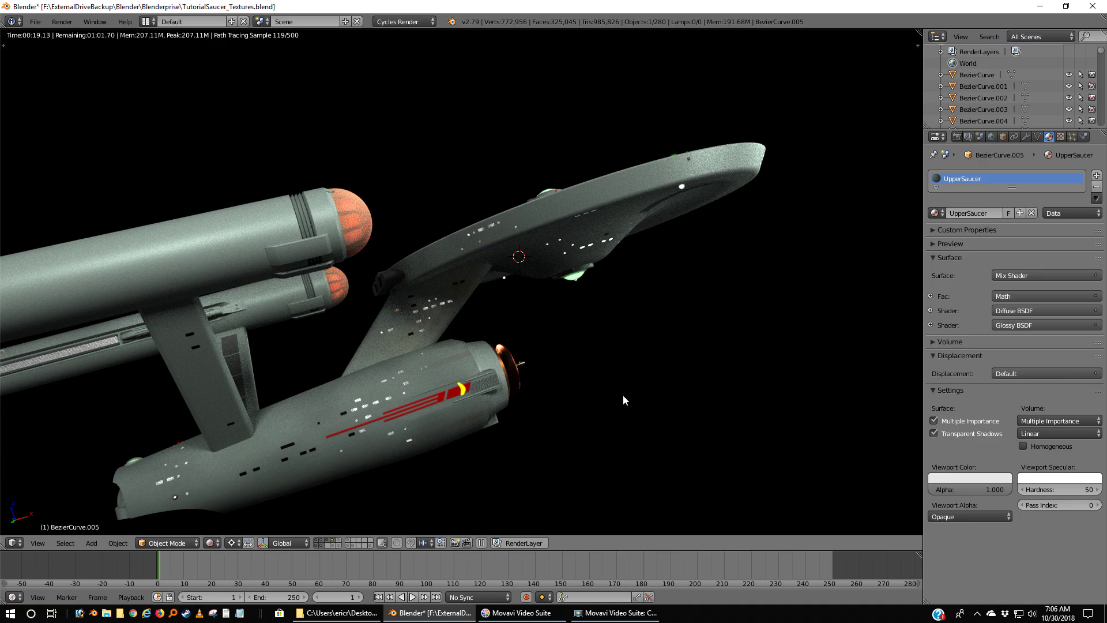
{"action": "middle_click_drag", "start_coordinate": [653, 329], "coordinate": [614, 390]}
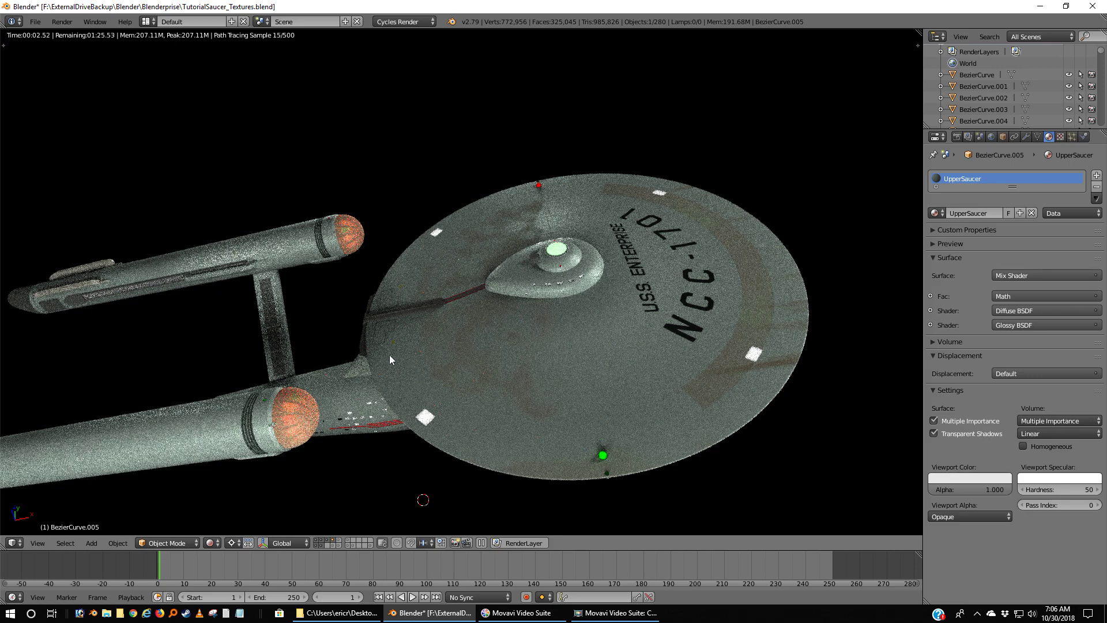
{"action": "scroll", "coordinate": [406, 343], "scroll_direction": "up", "scroll_amount": 1}
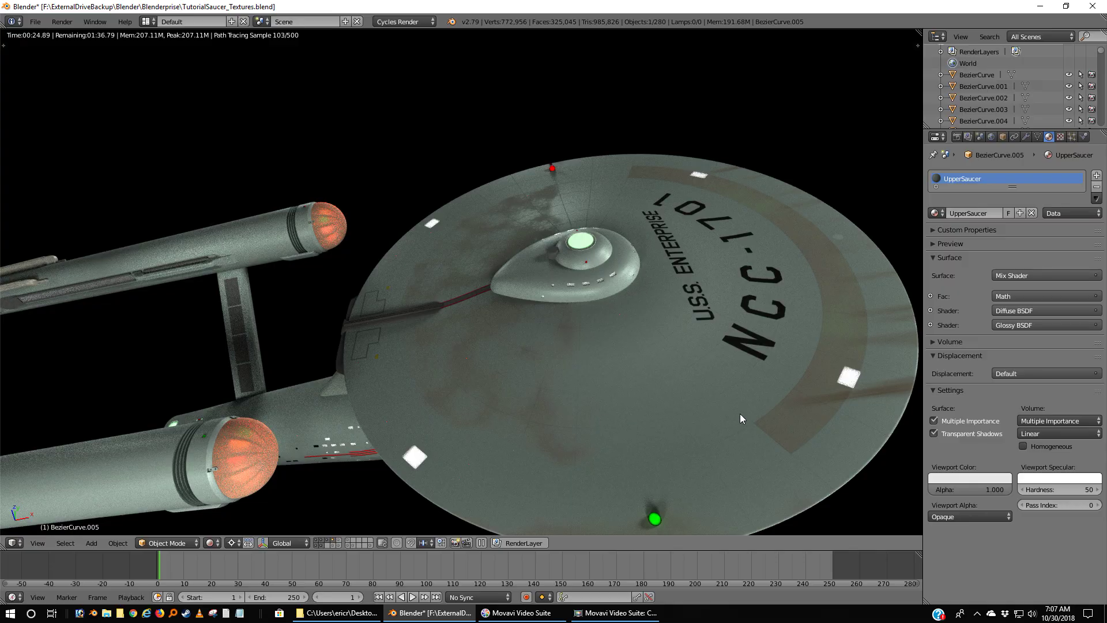
{"action": "middle_click_drag", "start_coordinate": [741, 418], "coordinate": [652, 387]}
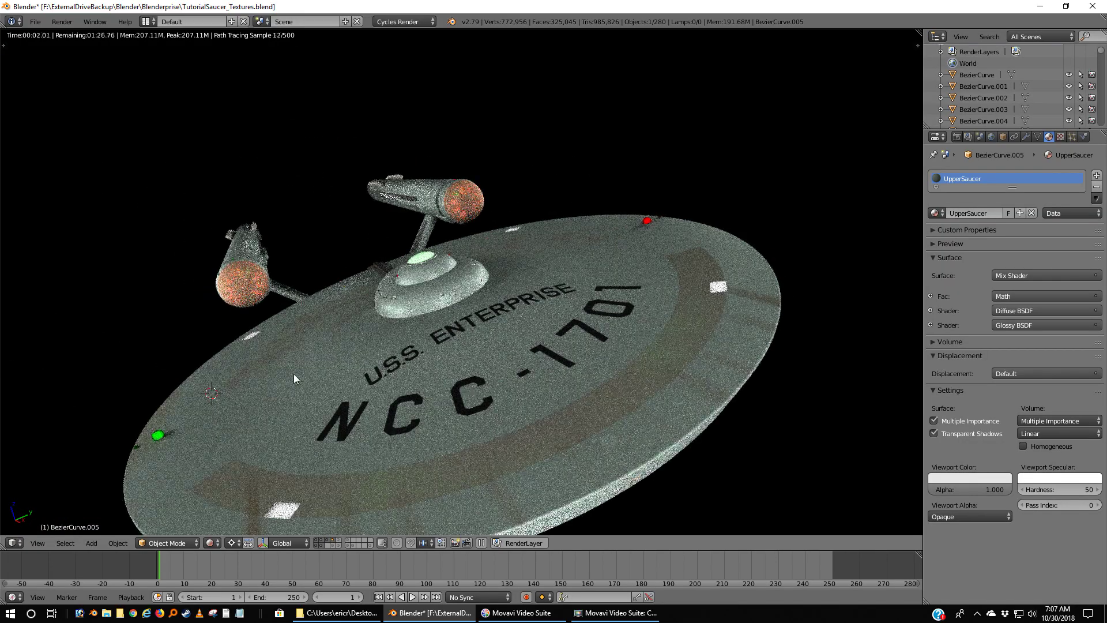
{"action": "middle_click_drag", "start_coordinate": [199, 373], "coordinate": [437, 326]}
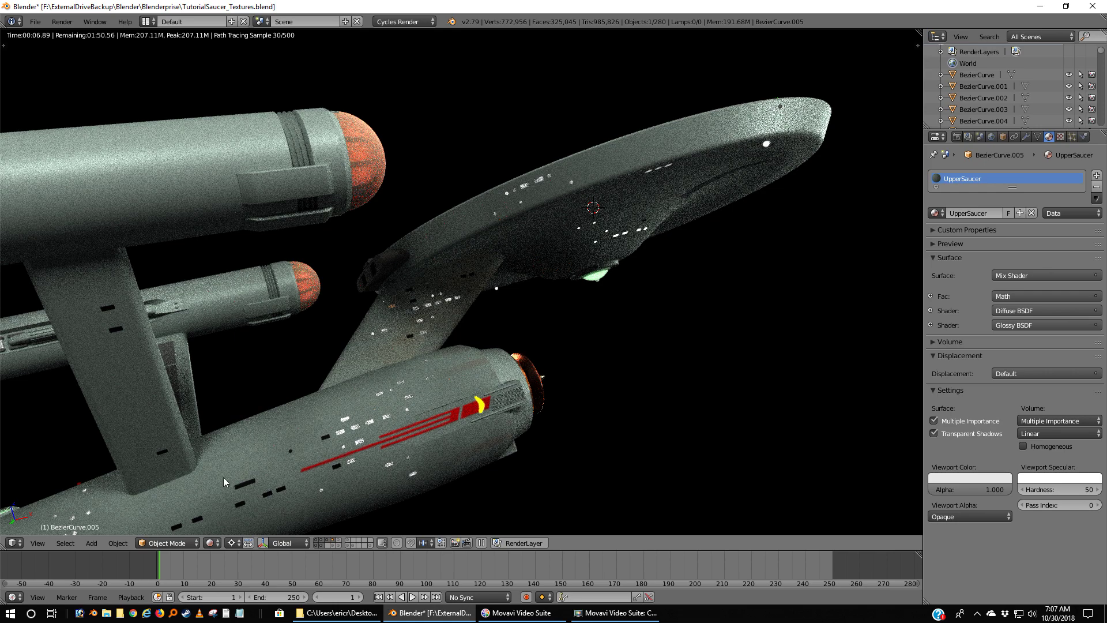
{"action": "middle_click_drag", "start_coordinate": [433, 448], "coordinate": [431, 434]}
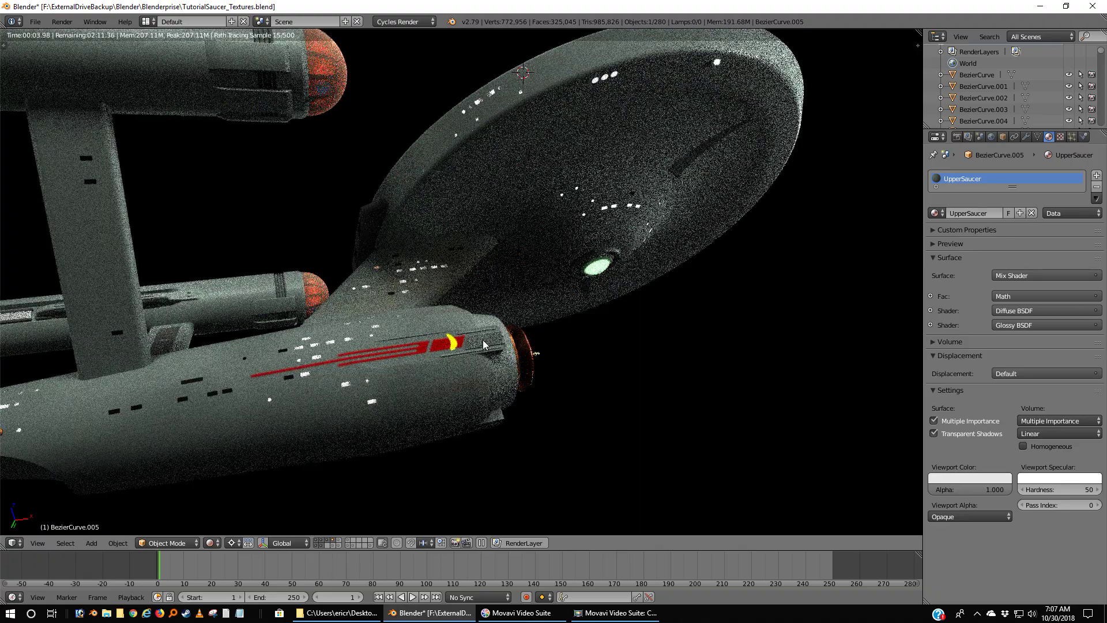
{"action": "middle_click_drag", "start_coordinate": [483, 341], "coordinate": [447, 506]}
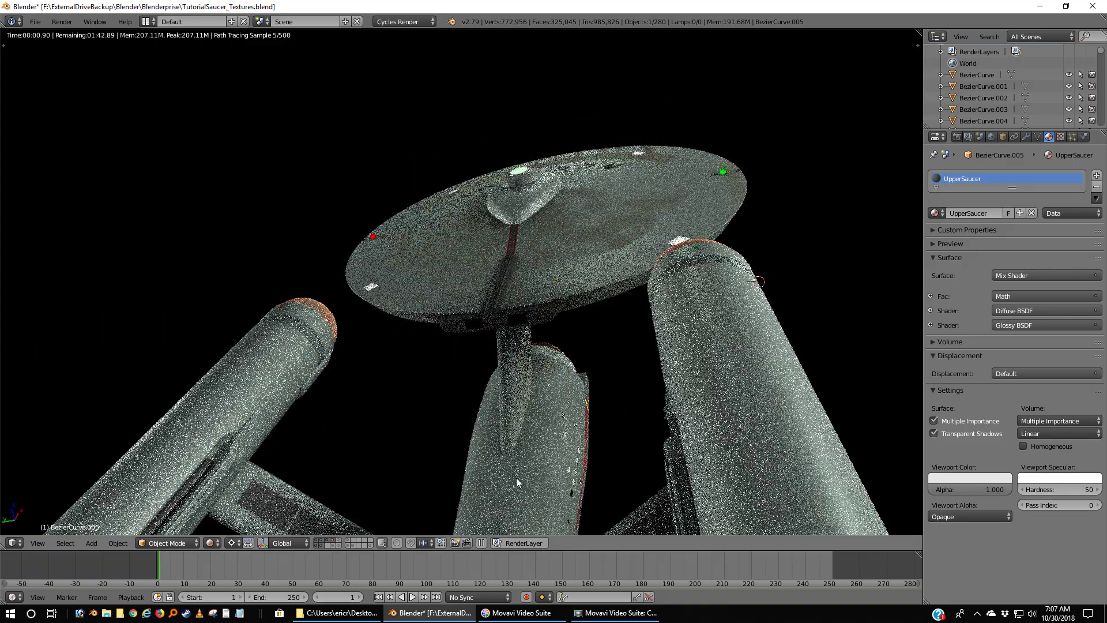
{"action": "scroll", "coordinate": [566, 452], "scroll_direction": "up", "scroll_amount": 5}
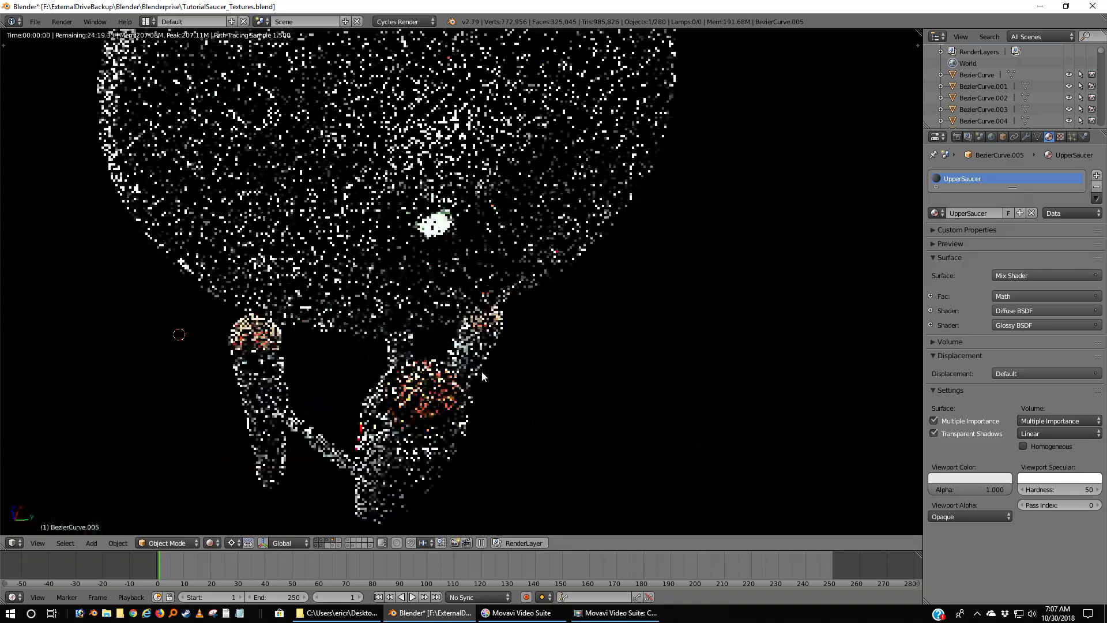
{"action": "scroll", "coordinate": [482, 371], "scroll_direction": "down", "scroll_amount": 2}
{"action": "middle_click_drag", "start_coordinate": [482, 371], "coordinate": [556, 382]}
{"action": "scroll", "coordinate": [577, 398], "scroll_direction": "up", "scroll_amount": 4}
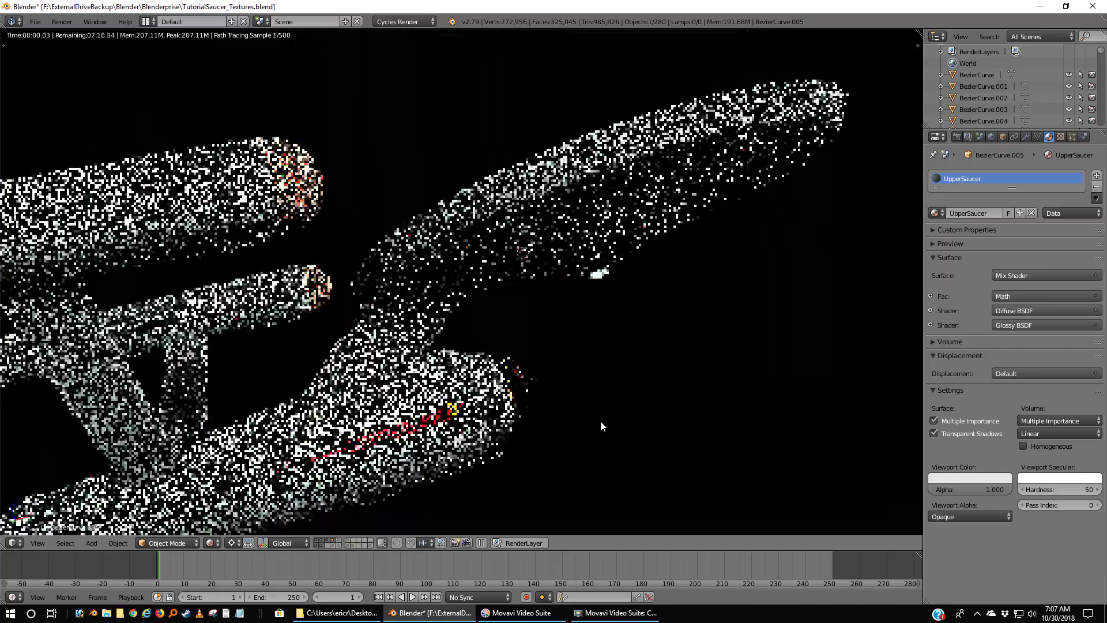
{"action": "scroll", "coordinate": [572, 418], "scroll_direction": "down", "scroll_amount": 4}
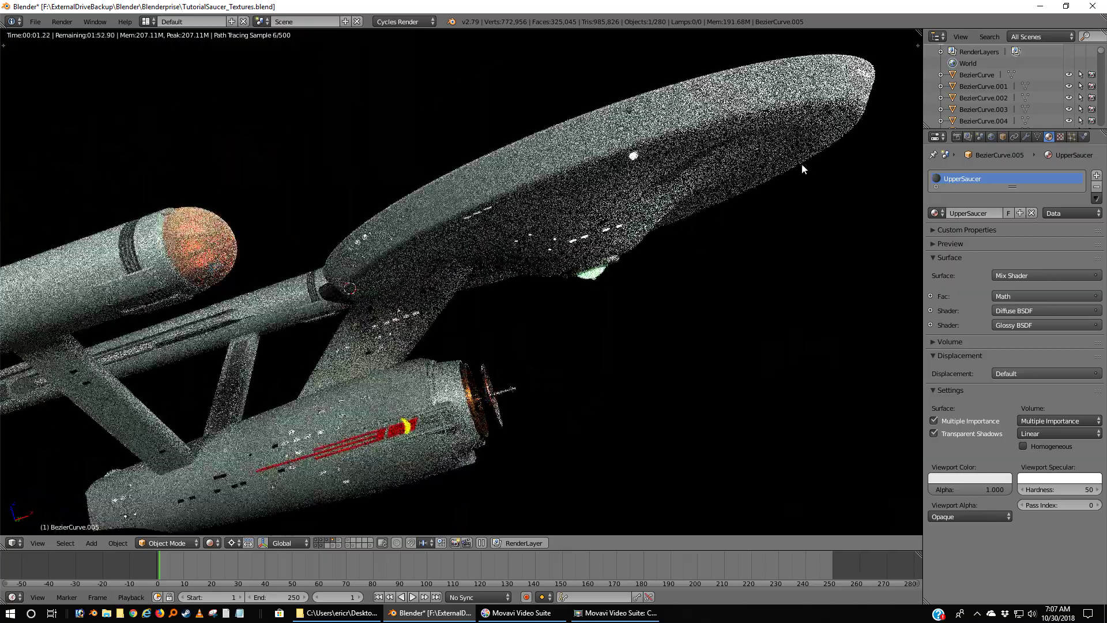
{"action": "middle_click_drag", "start_coordinate": [801, 167], "coordinate": [221, 342]}
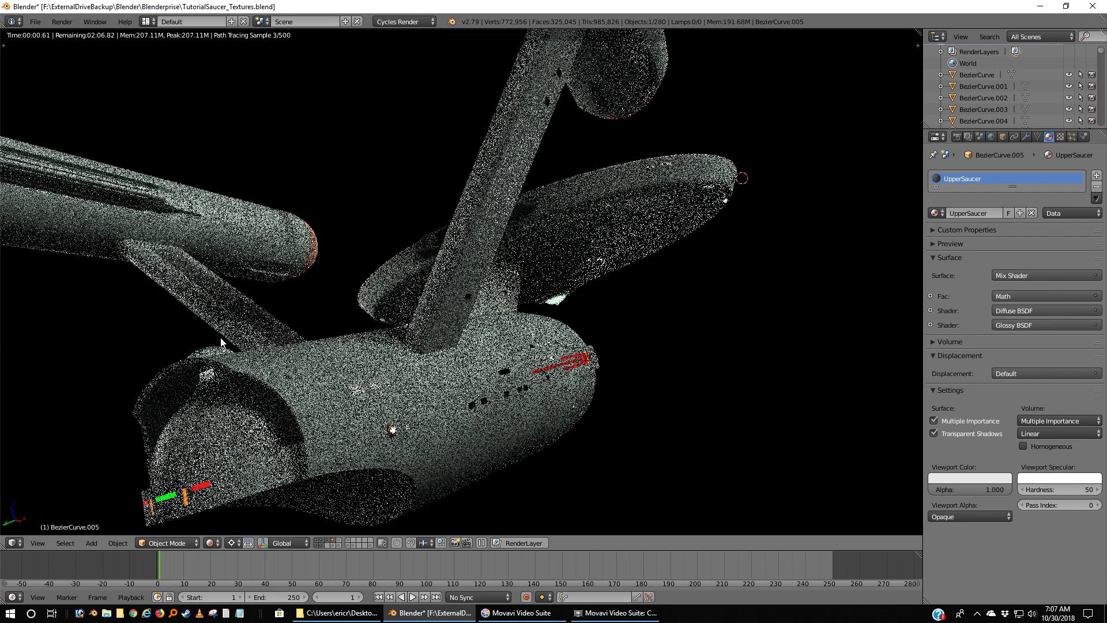